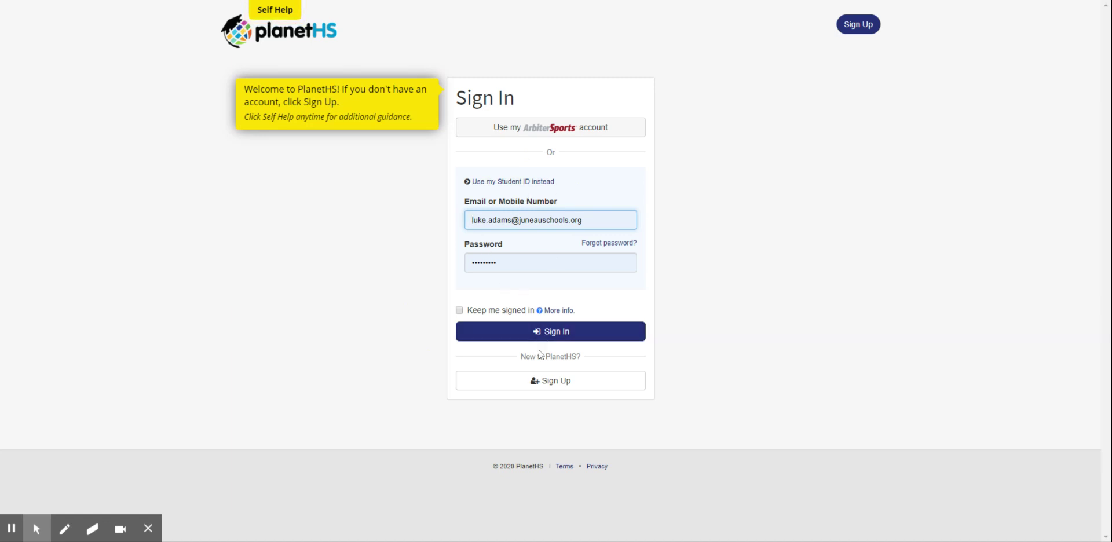
- Begin a student sign-up with first name Activities and last name Director
left_click(543, 388)
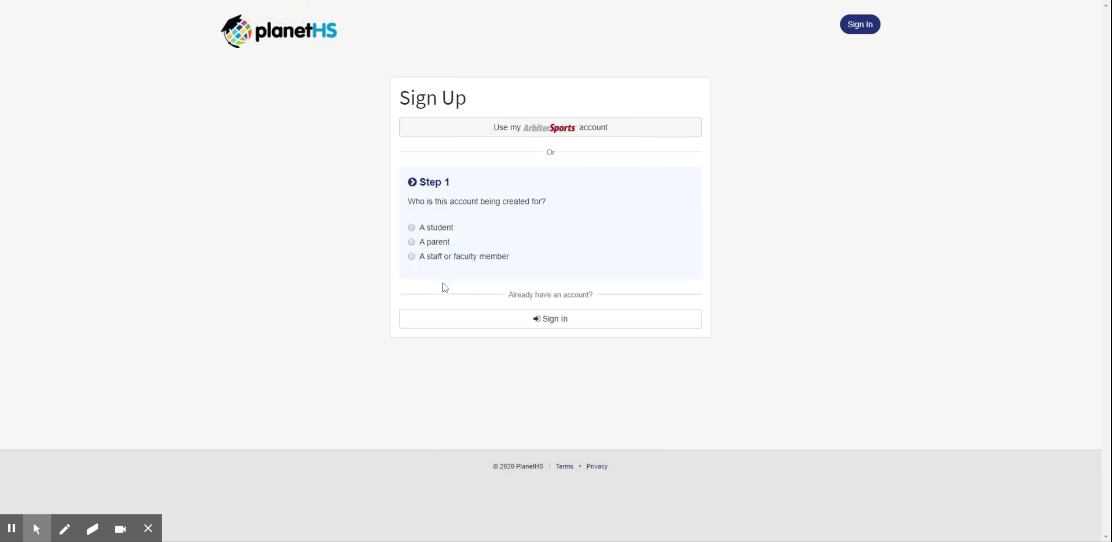
left_click(411, 227)
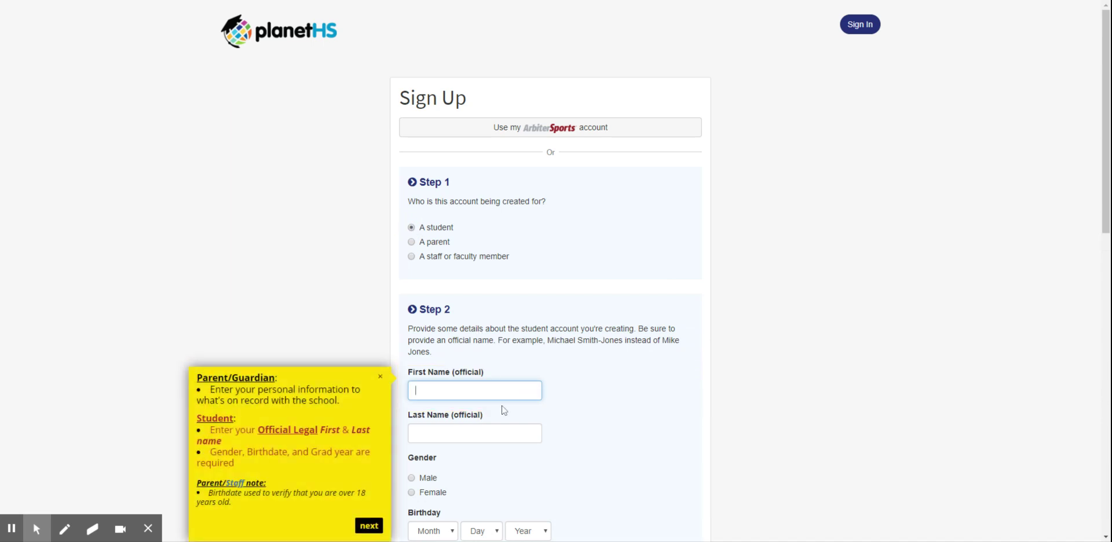
type("Ac")
type("tivities")
key("Tab")
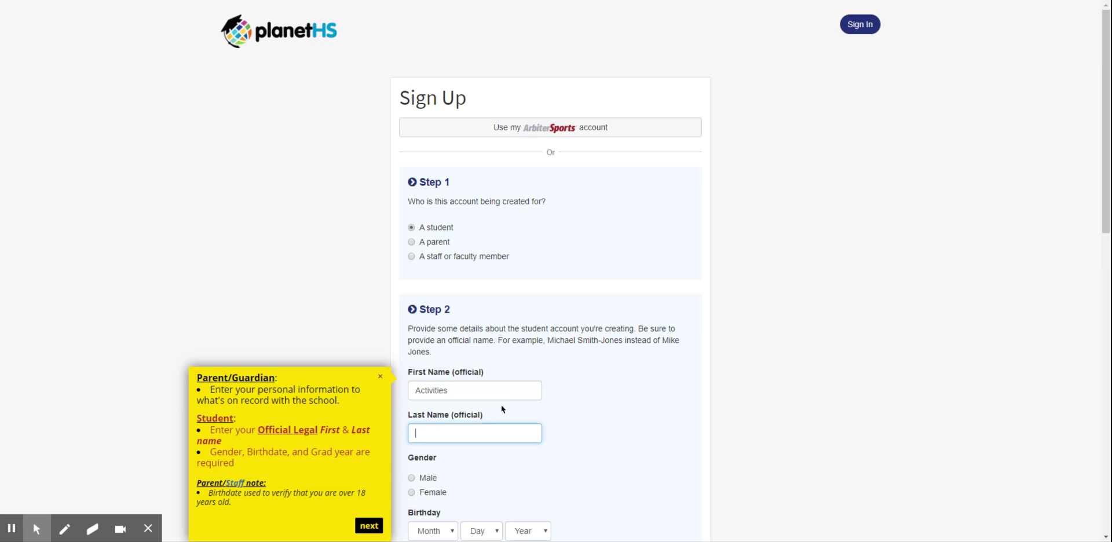
type("Direct")
type("or")
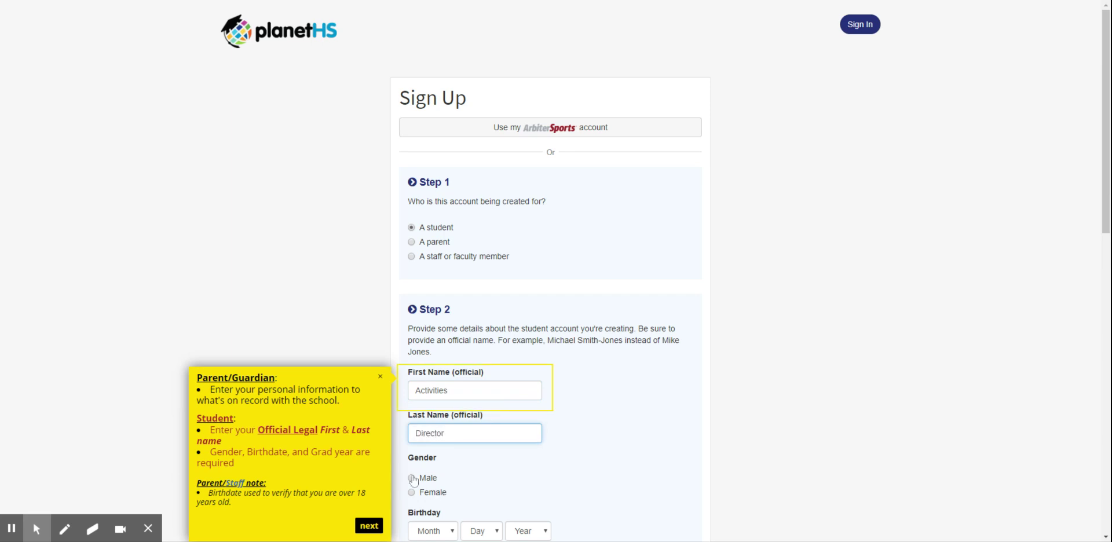
- Select Male as the gender and set the birthday to Jan 1, 2003
left_click(412, 478)
scroll(438, 413, "down", 2)
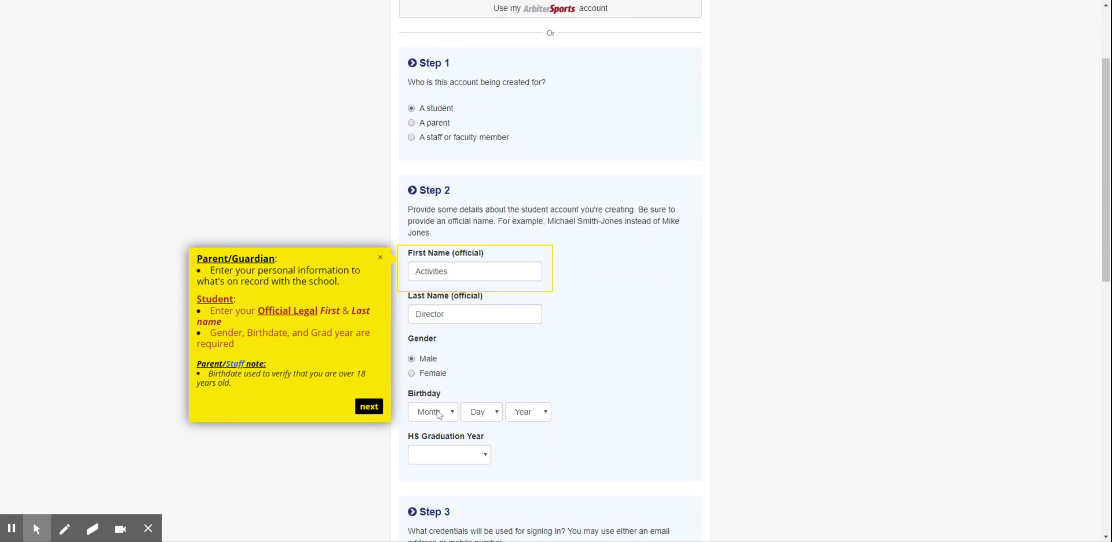
left_click(438, 414)
key("Down")
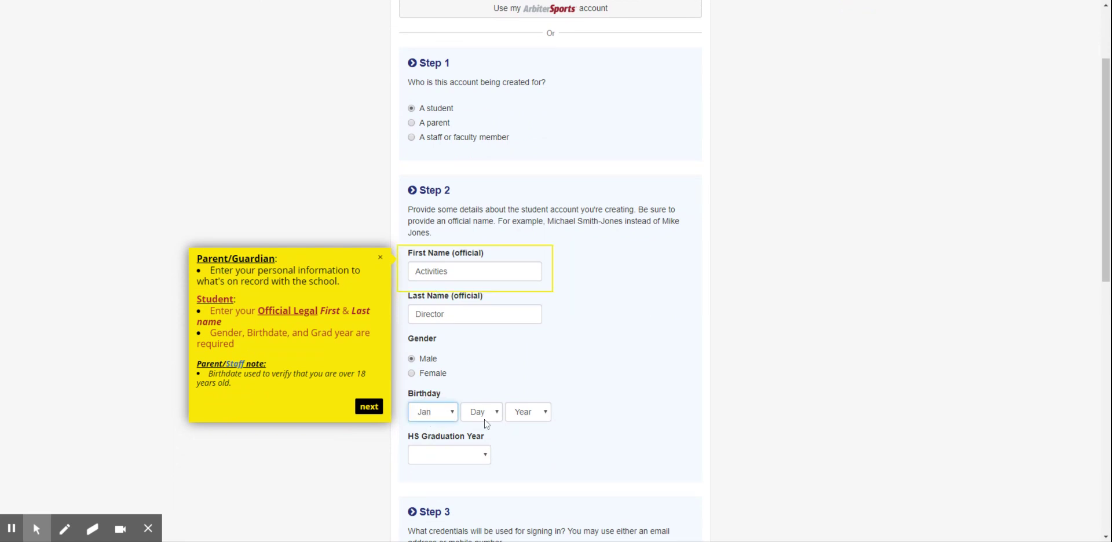
left_click(488, 419)
key("Down")
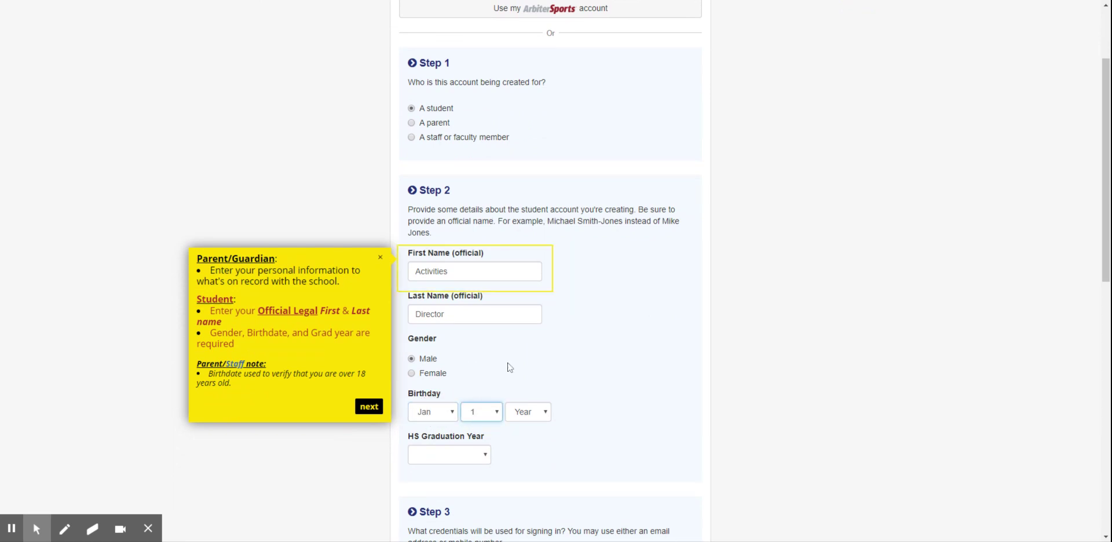
left_click(519, 412)
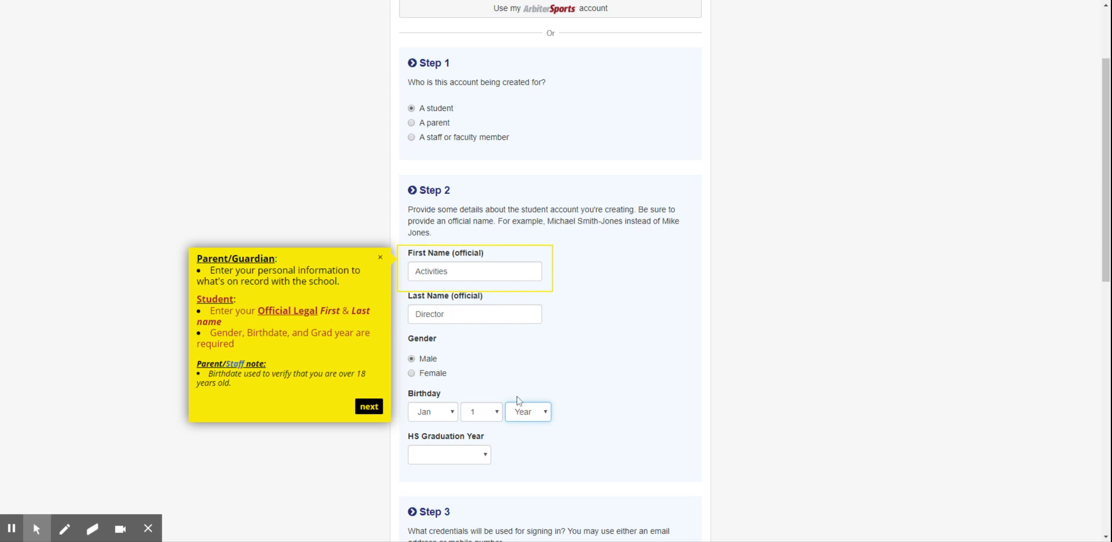
type("2003")
left_click(440, 455)
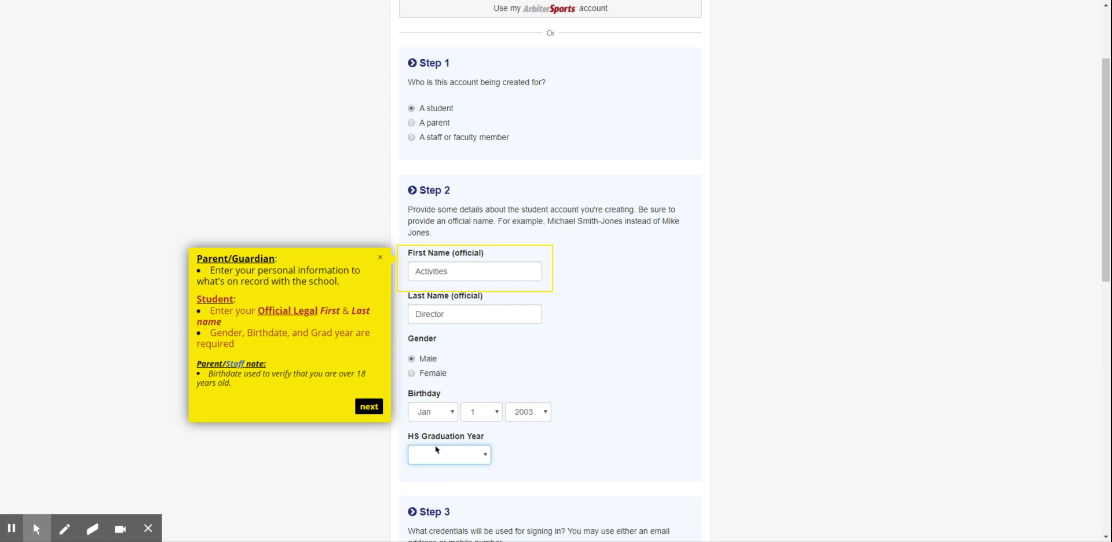
- Set graduation year 2021, then enter the account's sign-in email and password
type("2021")
scroll(556, 439, "down", 5)
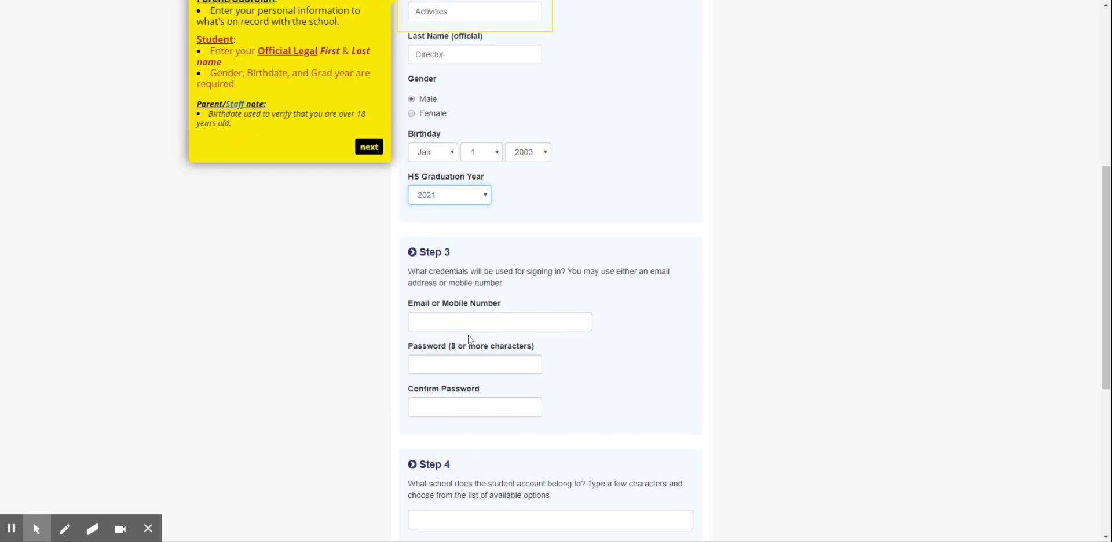
key("Tab")
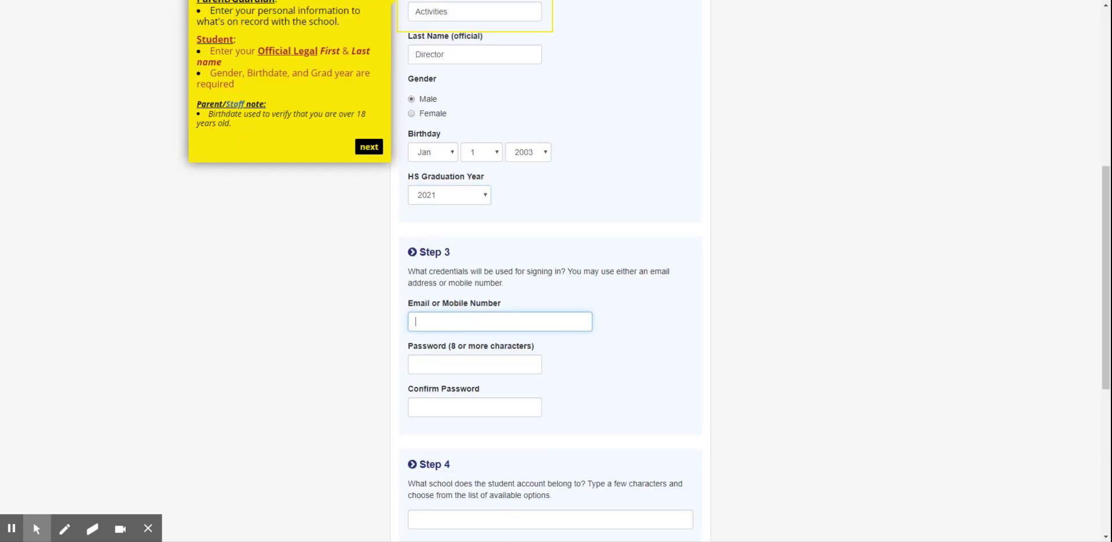
key("Tab")
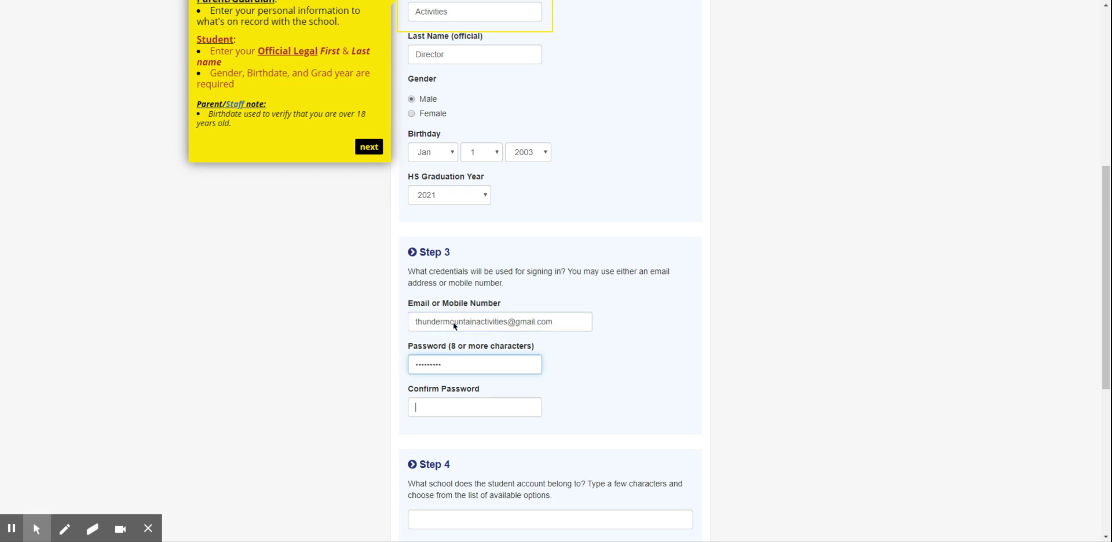
type("••••")
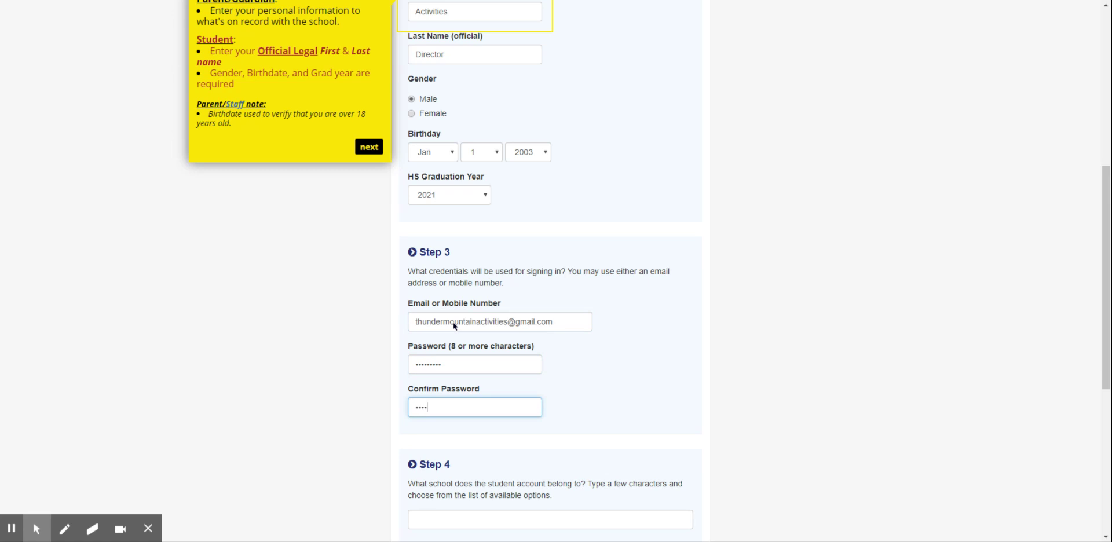
scroll(543, 431, "down", 3)
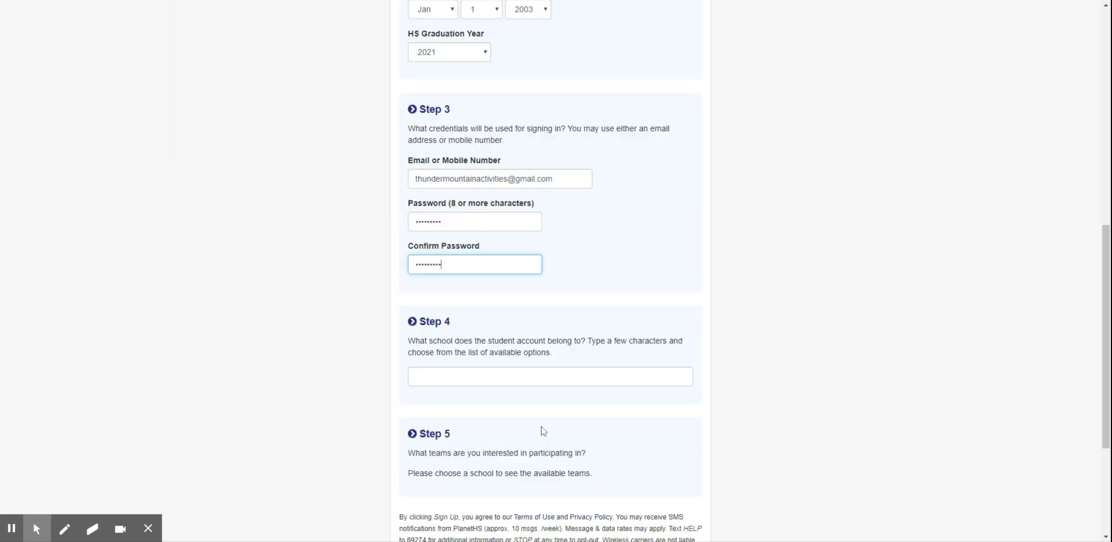
- Search for and choose Thunder Mountain High School (Juneau, AK) as the school
left_click(494, 372)
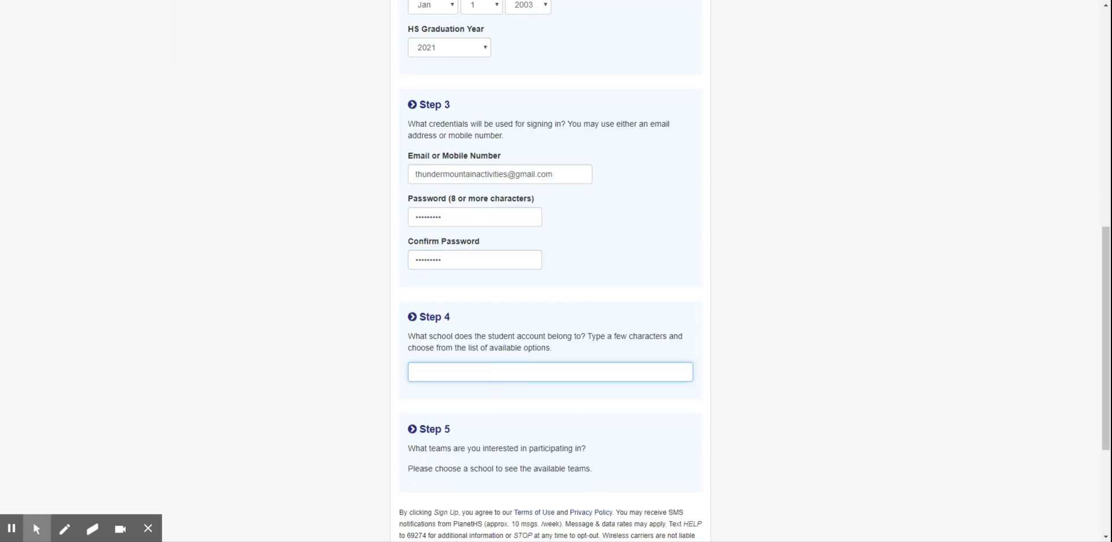
type("thun")
type("dermou")
key("BackSpace")
key("BackSpace")
key("BackSpace")
left_click(487, 392)
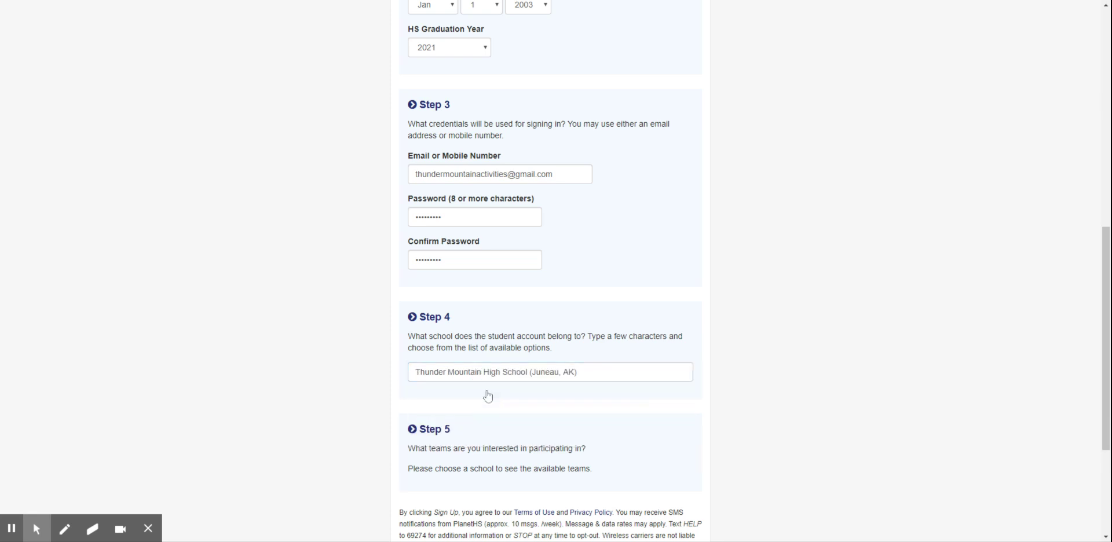
- Tick the interests, including Basketball Cheer and E Sports
scroll(581, 404, "down", 1)
scroll(585, 403, "down", 3)
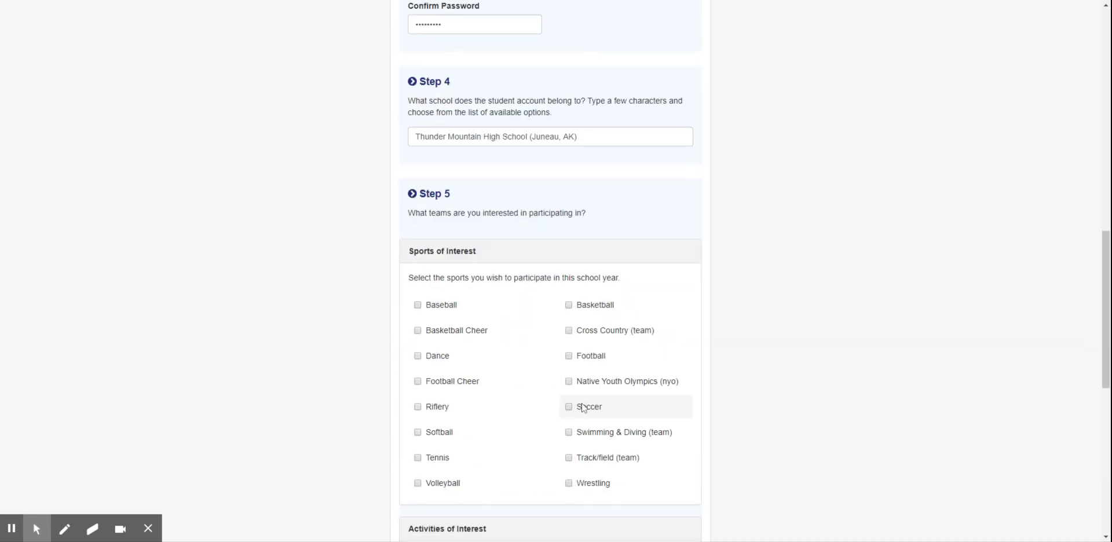
left_click(416, 331)
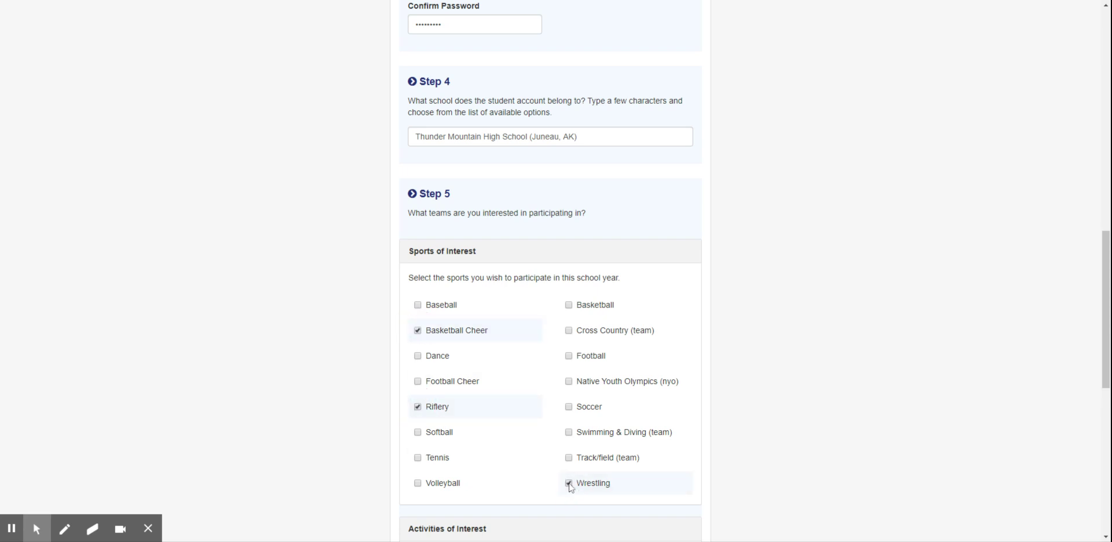
scroll(569, 486, "down", 4)
scroll(569, 487, "down", 1)
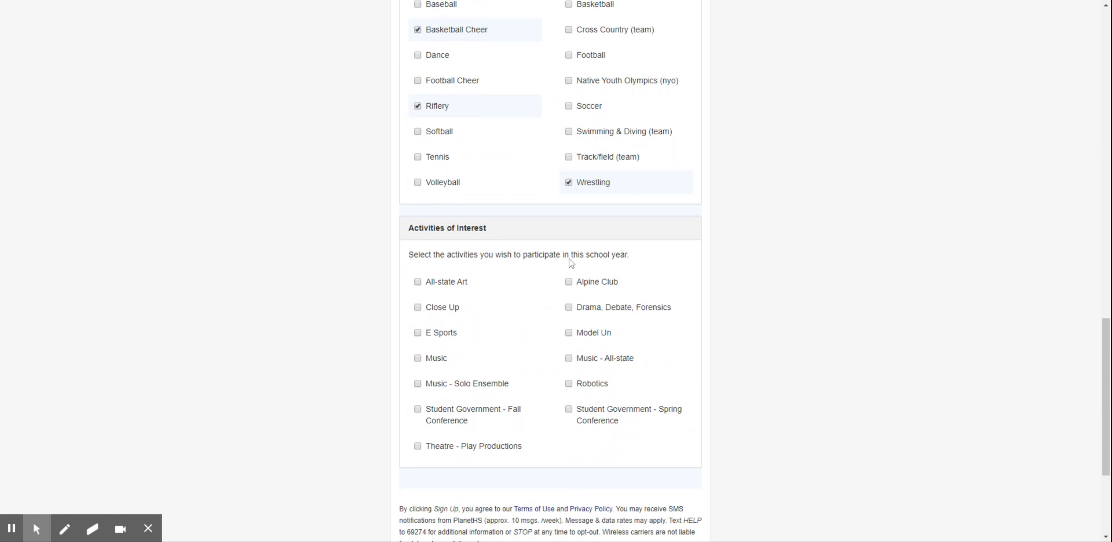
left_click(419, 337)
- Also tick Music and submit the sign-up to create the student account
scroll(421, 340, "down", 2)
scroll(433, 229, "down", 2)
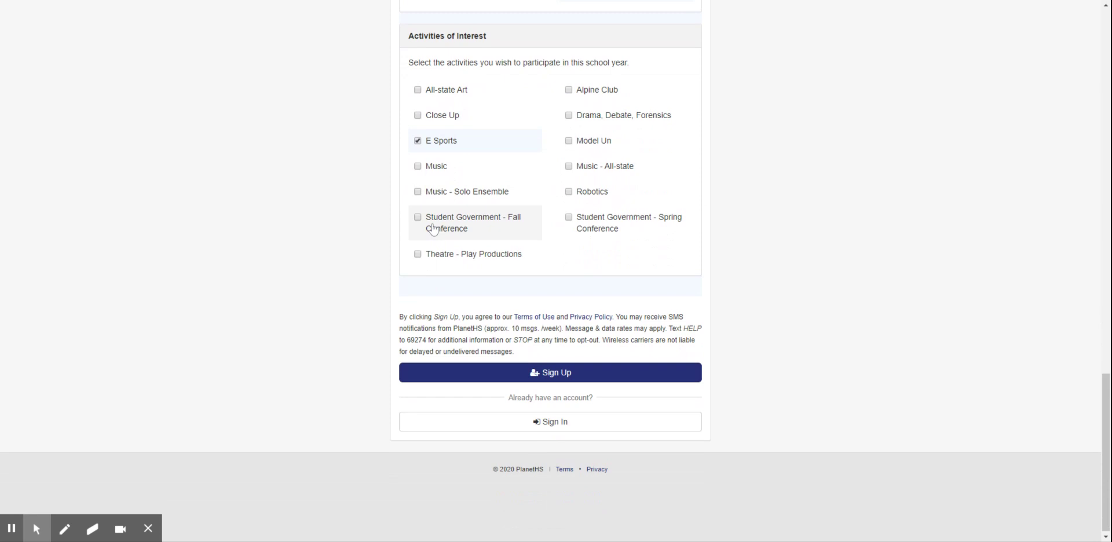
left_click(418, 166)
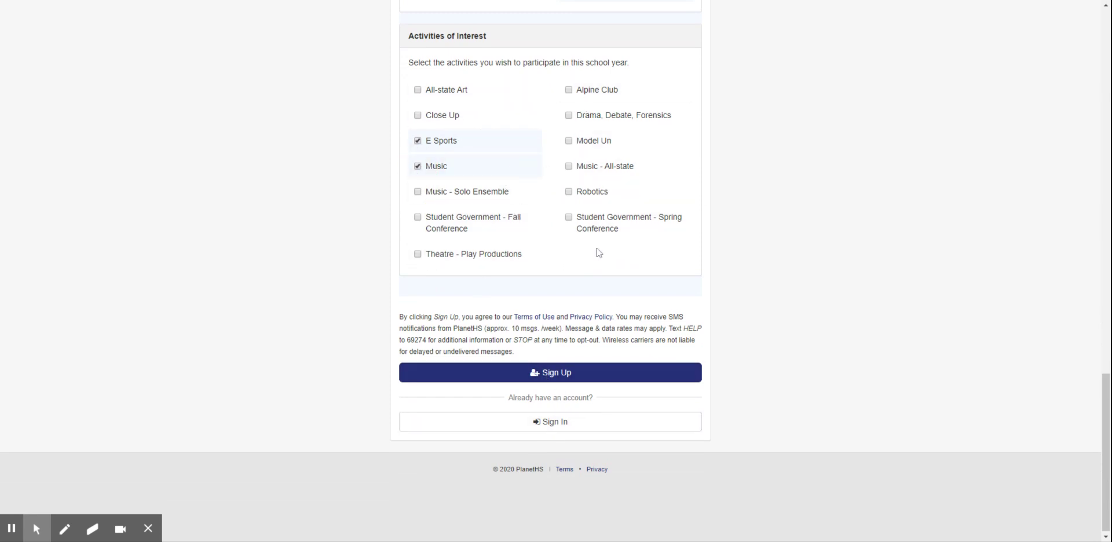
left_click(546, 376)
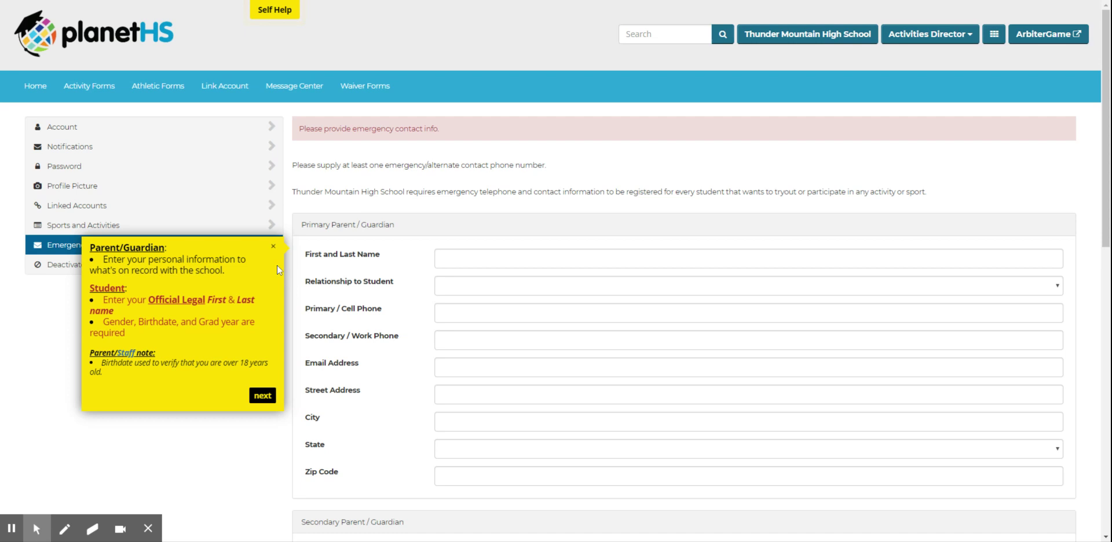
- Close the tour tip and go to the Account Linking page
left_click(272, 247)
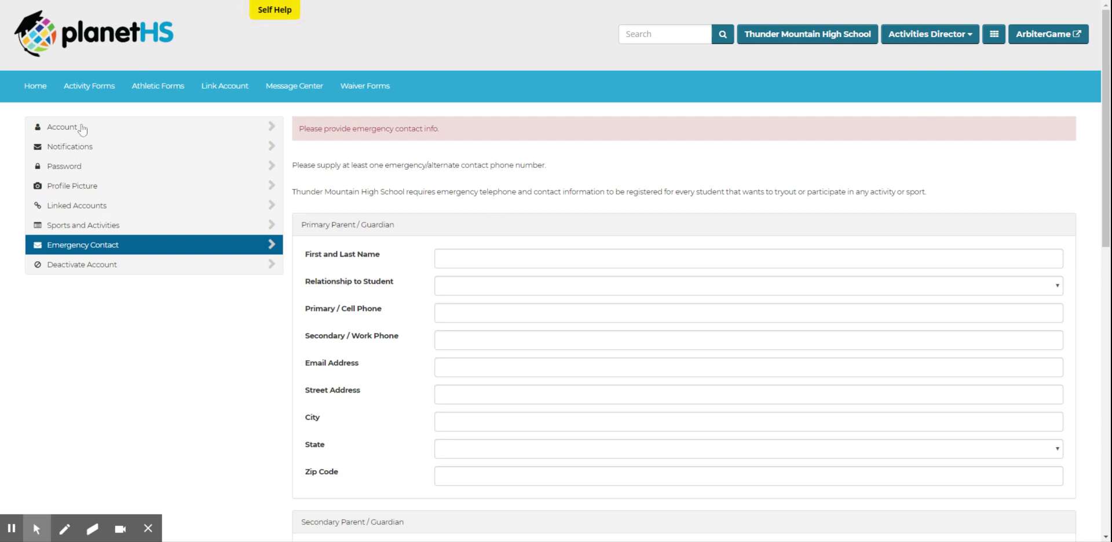
left_click(215, 88)
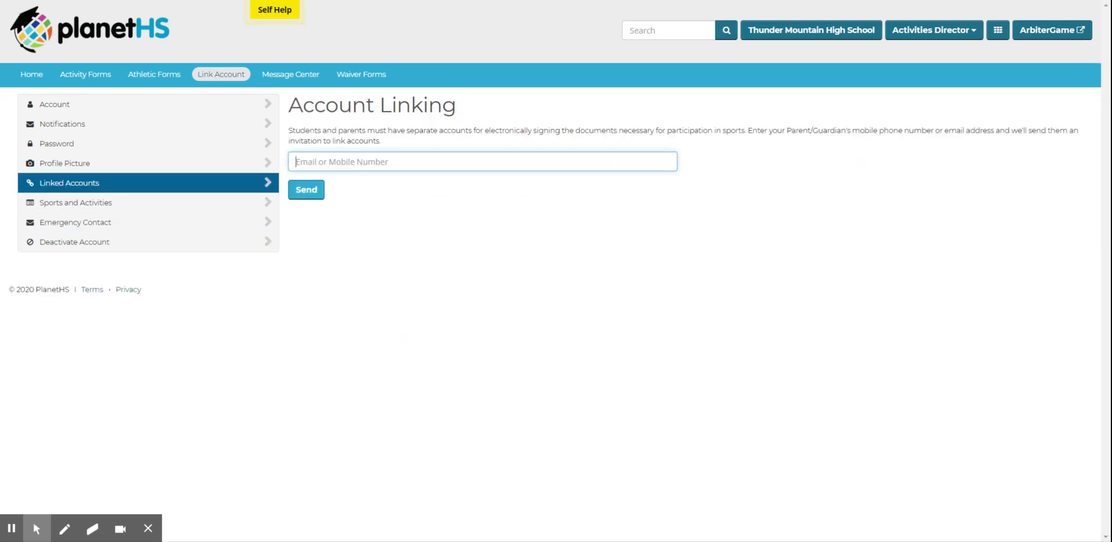
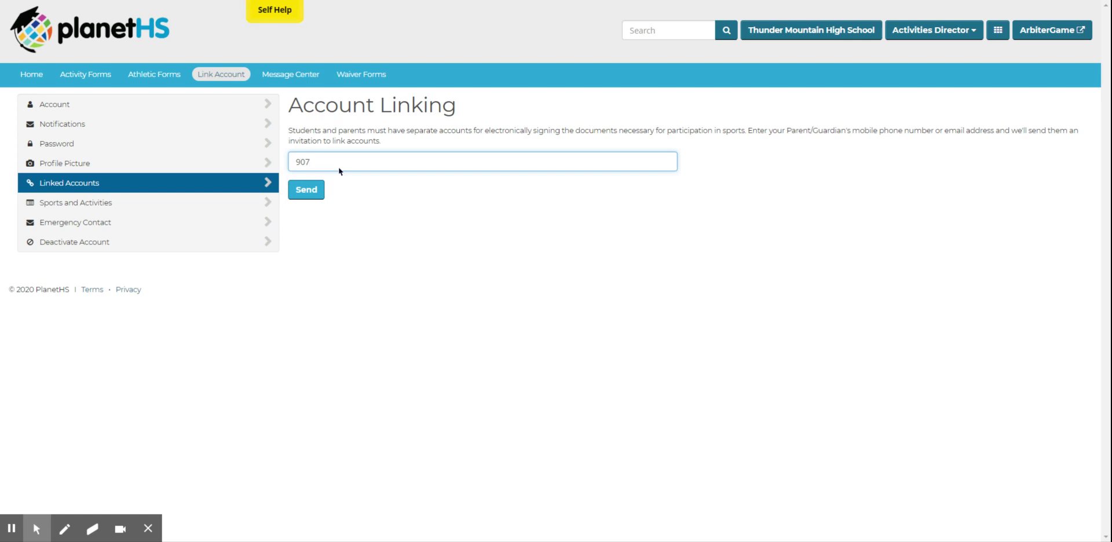
- Text a link invitation to the parent's mobile number, then go to Athletic Forms
left_click(306, 197)
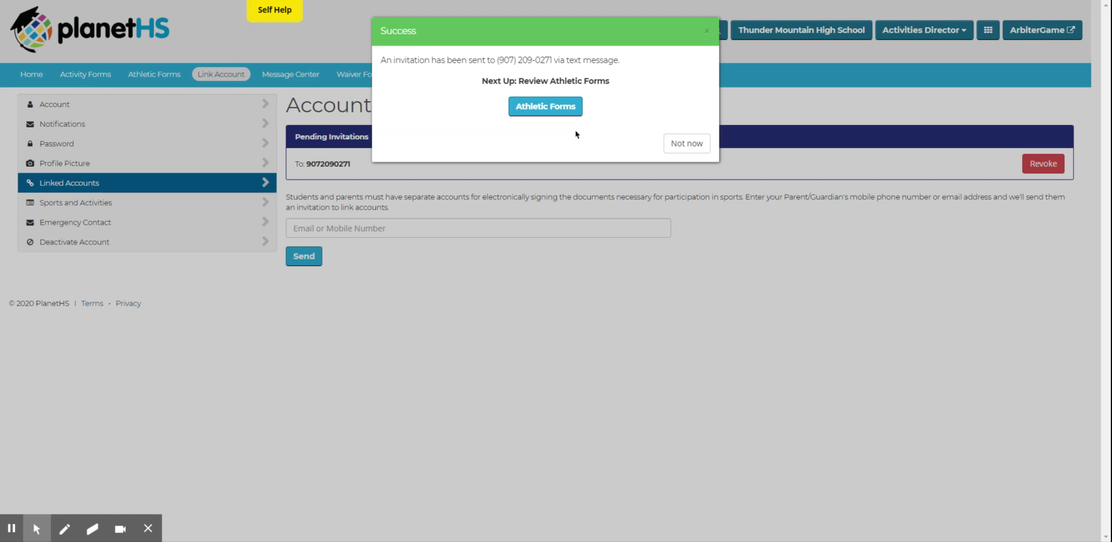
left_click(541, 108)
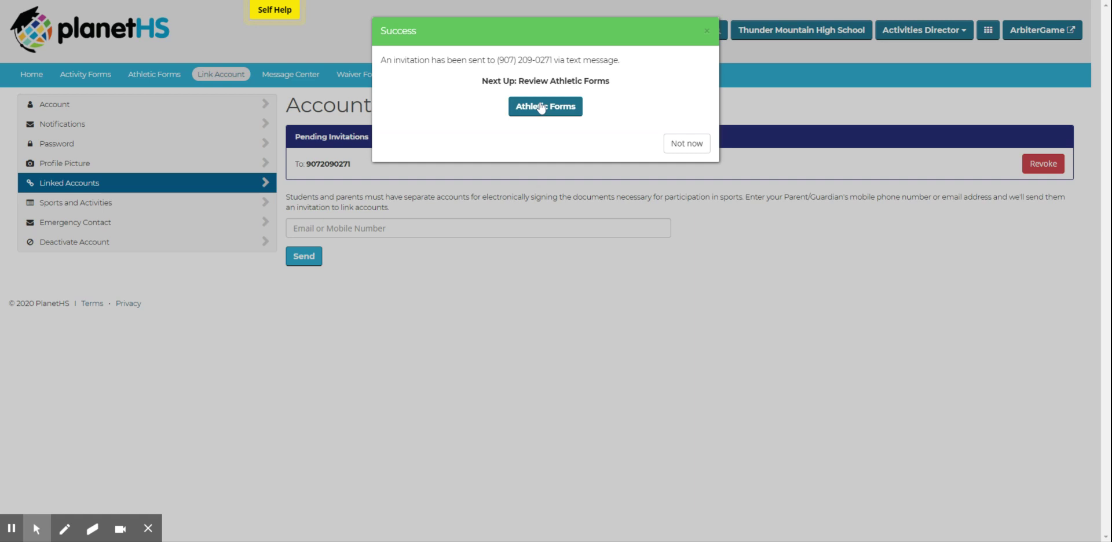
left_click(540, 107)
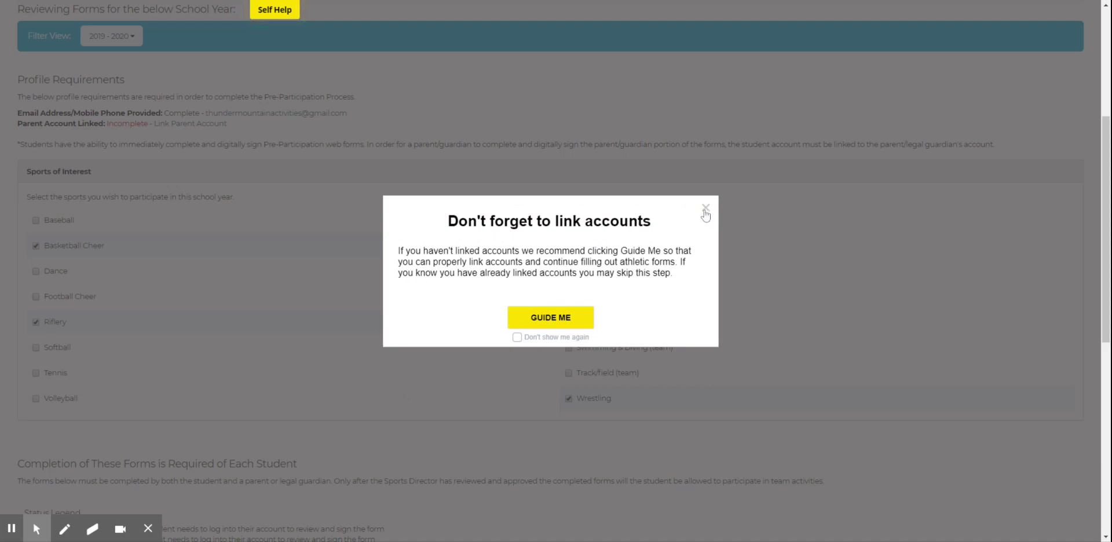
- Dismiss the link-accounts reminder and scroll down to the athletic forms list
left_click(705, 210)
scroll(300, 302, "down", 5)
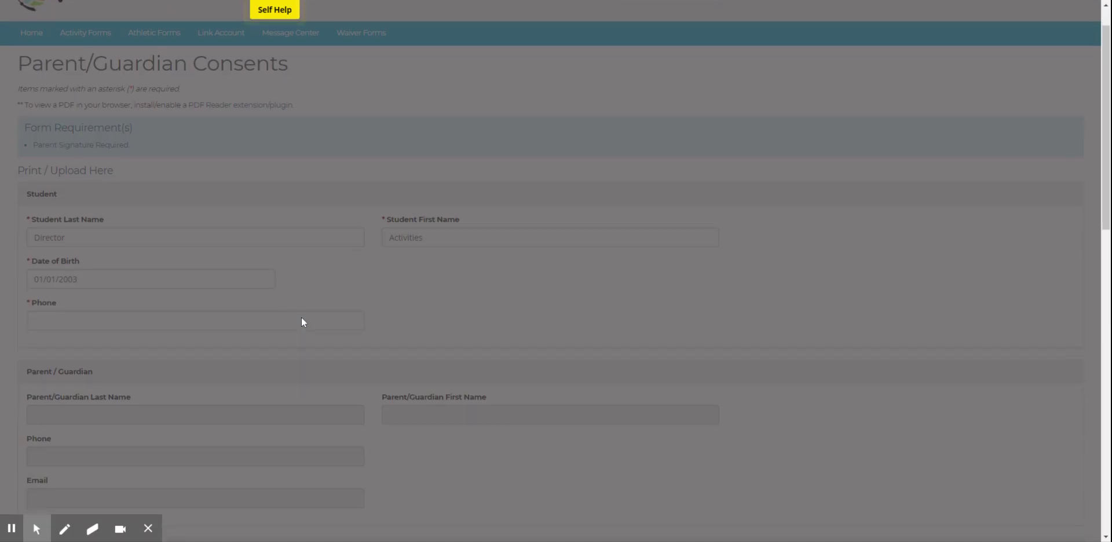
- Enter the student's phone number on Parent/Guardian Consents and sign and submit it
left_click(707, 209)
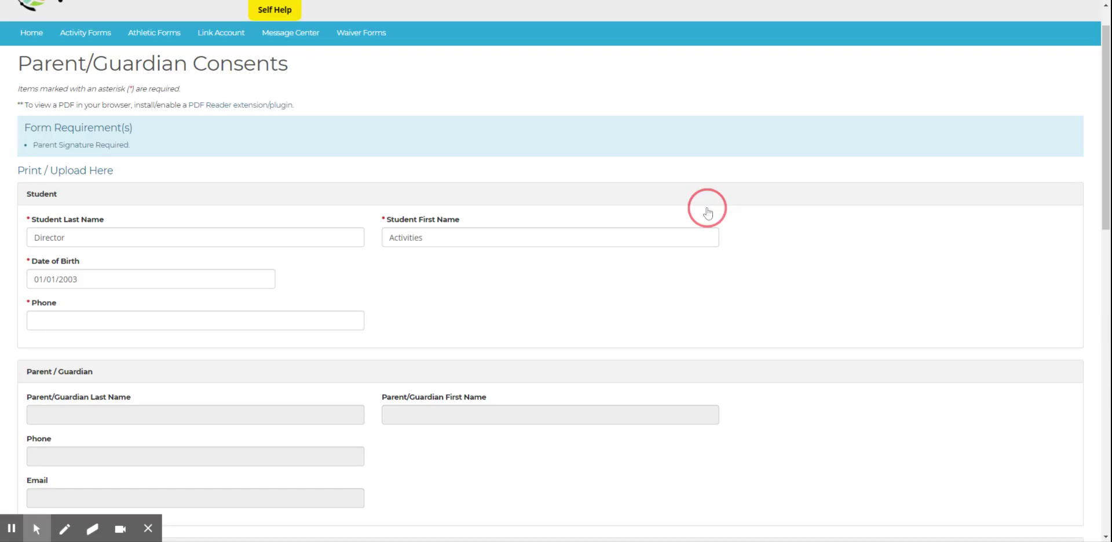
left_click(81, 323)
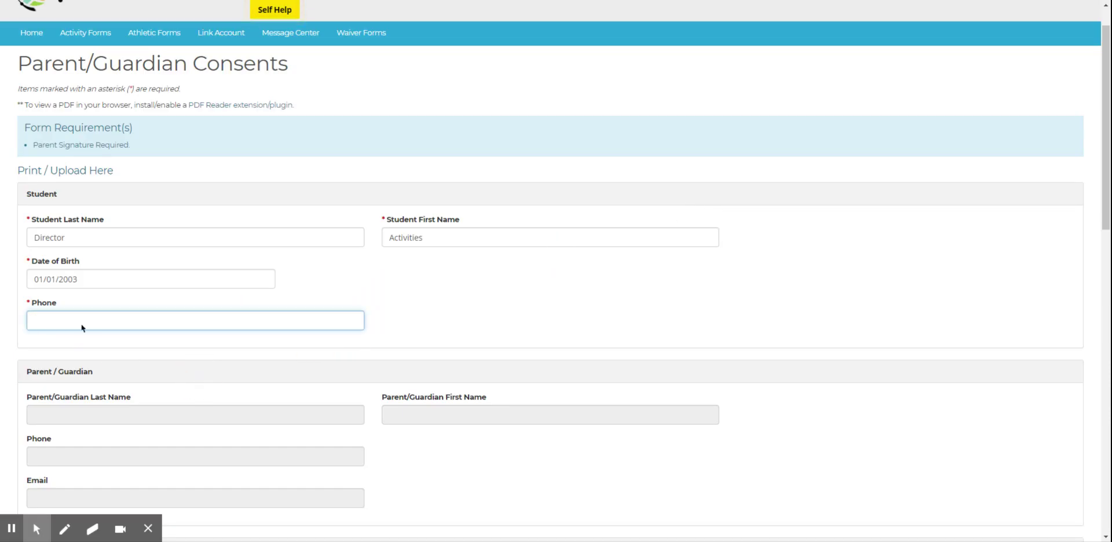
left_click(405, 291)
scroll(405, 292, "down", 3)
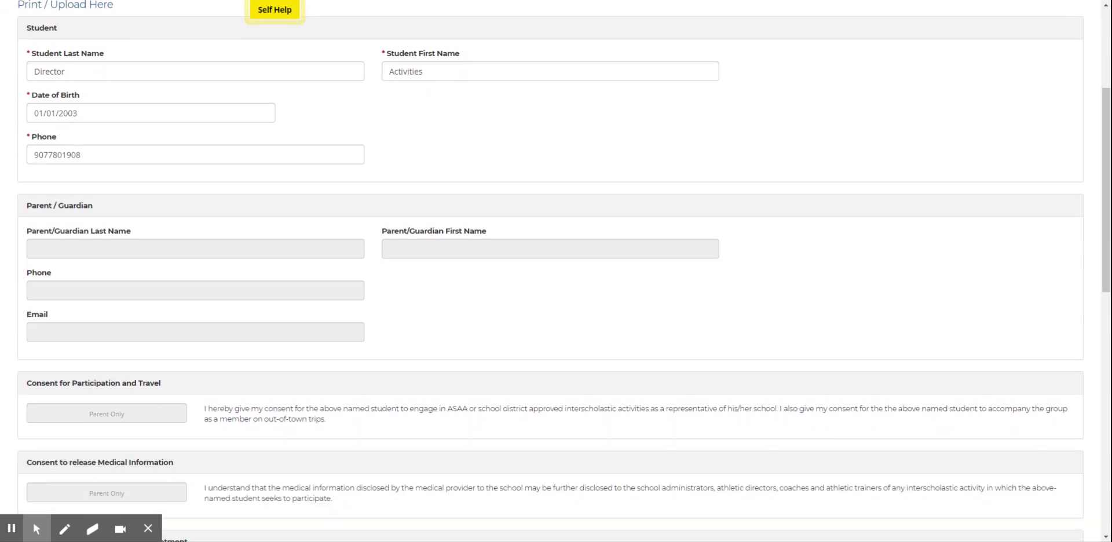
scroll(236, 360, "down", 5)
scroll(235, 360, "down", 3)
scroll(236, 360, "down", 3)
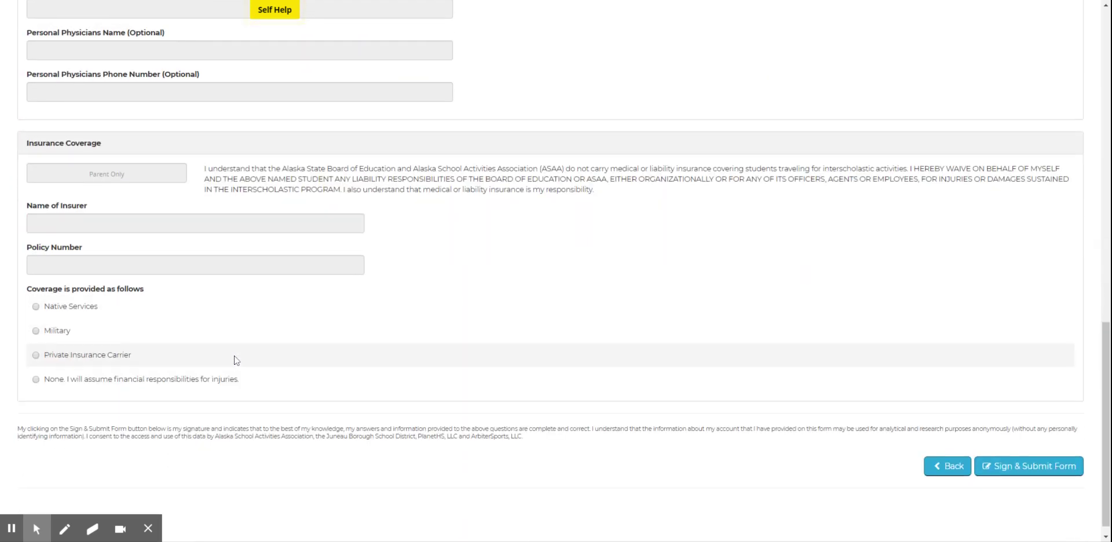
left_click(1012, 478)
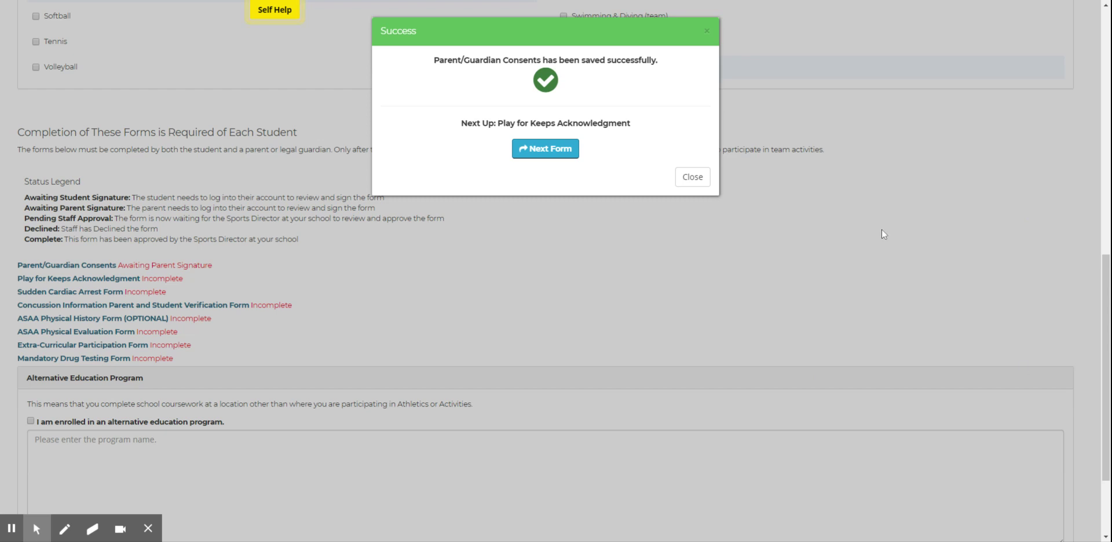
- Move to the Play for Keeps Acknowledgment and sign and submit it
left_click(563, 145)
scroll(579, 248, "down", 5)
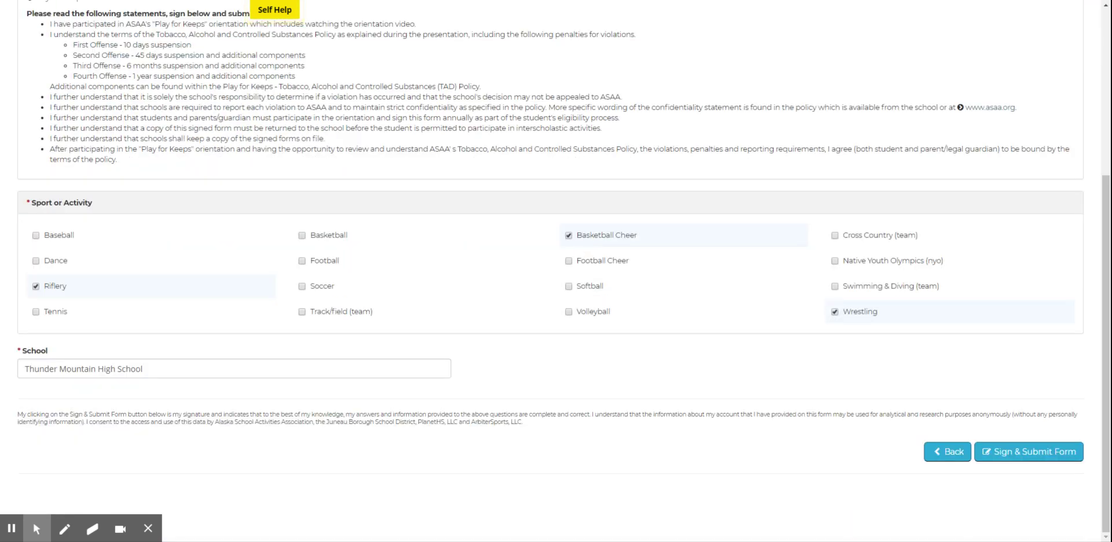
scroll(713, 150, "up", 5)
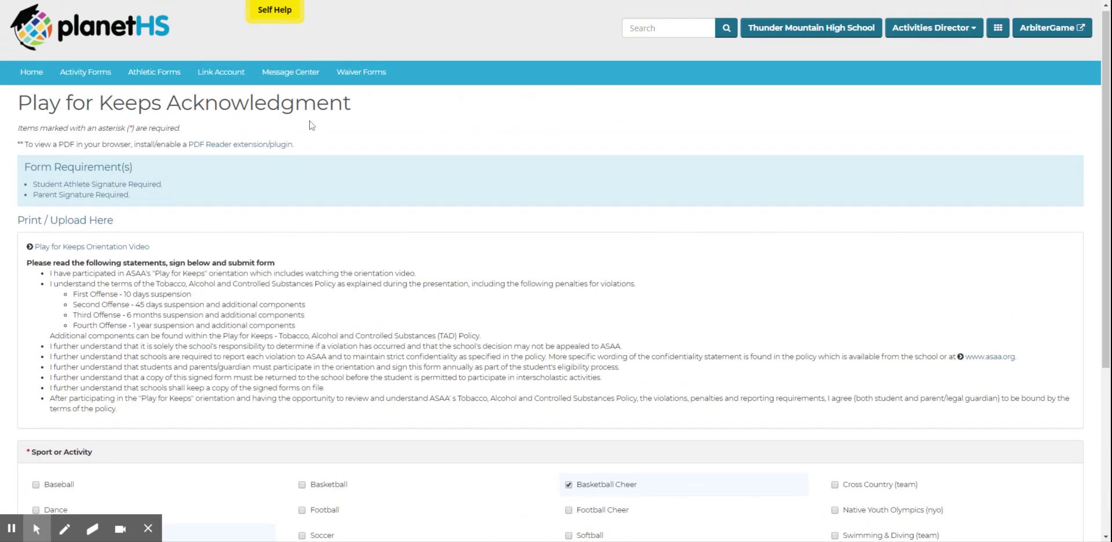
scroll(665, 286, "down", 5)
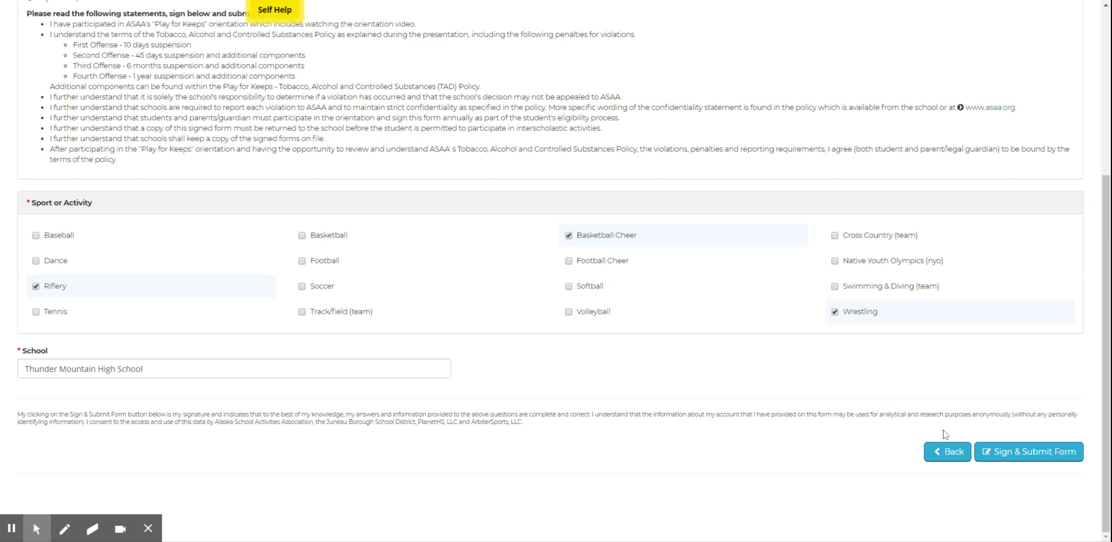
left_click(1015, 459)
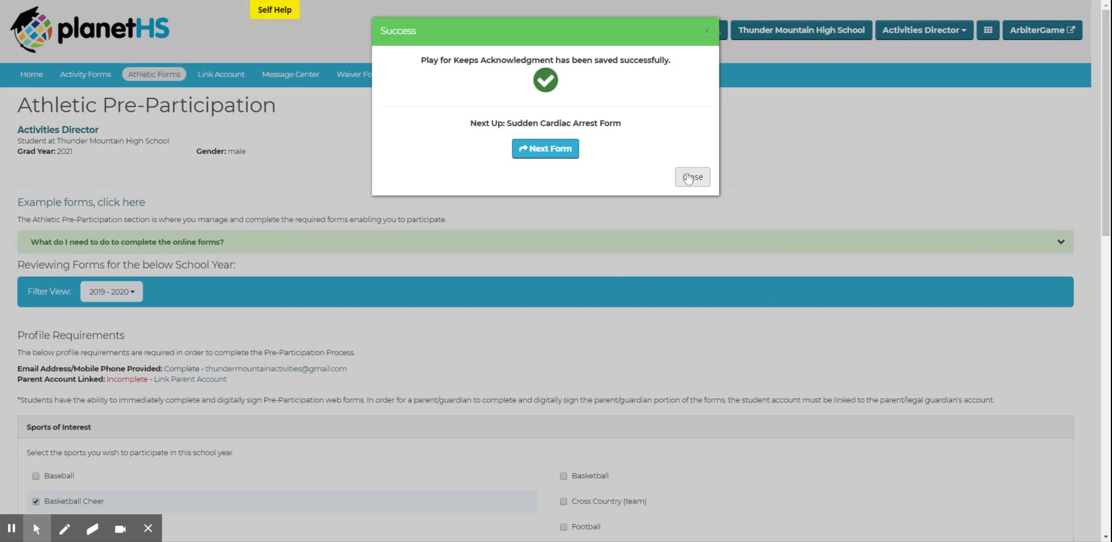
- Close the saved confirmation and open the ASAA Physical Evaluation Form from the list
left_click(693, 176)
scroll(309, 319, "down", 2)
scroll(309, 320, "down", 4)
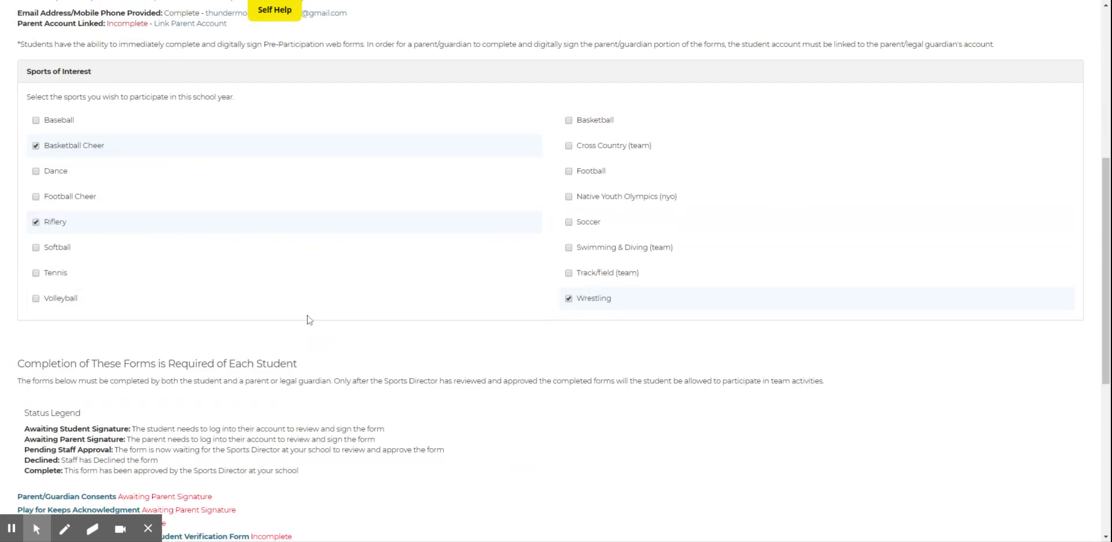
scroll(309, 320, "down", 5)
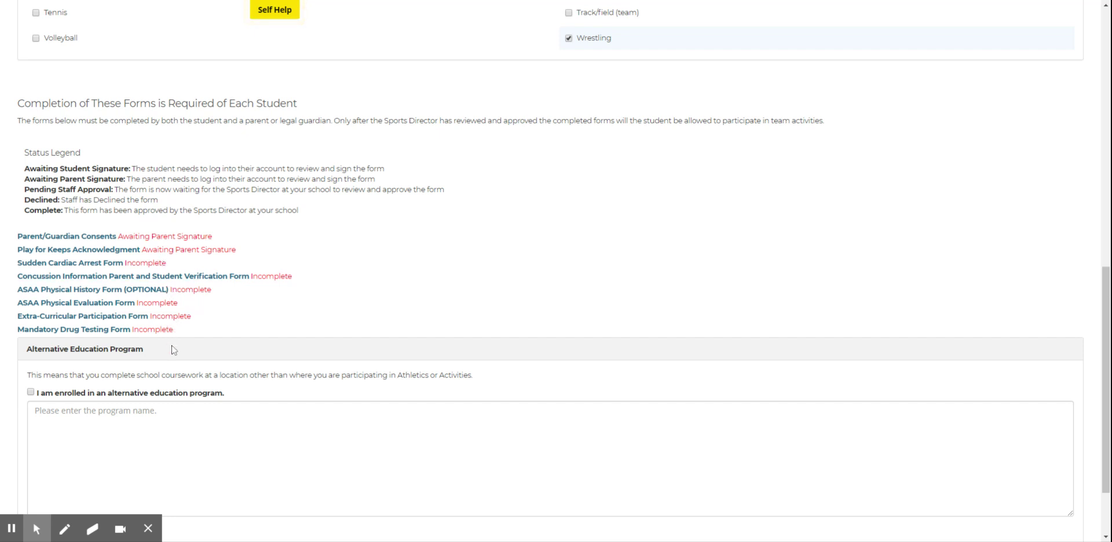
left_click(85, 309)
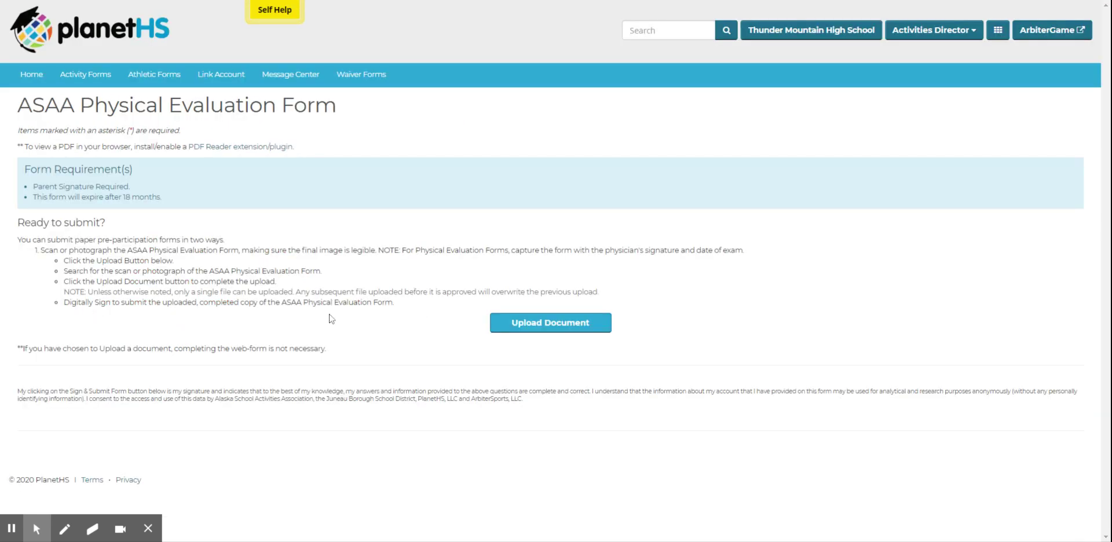
left_click(581, 329)
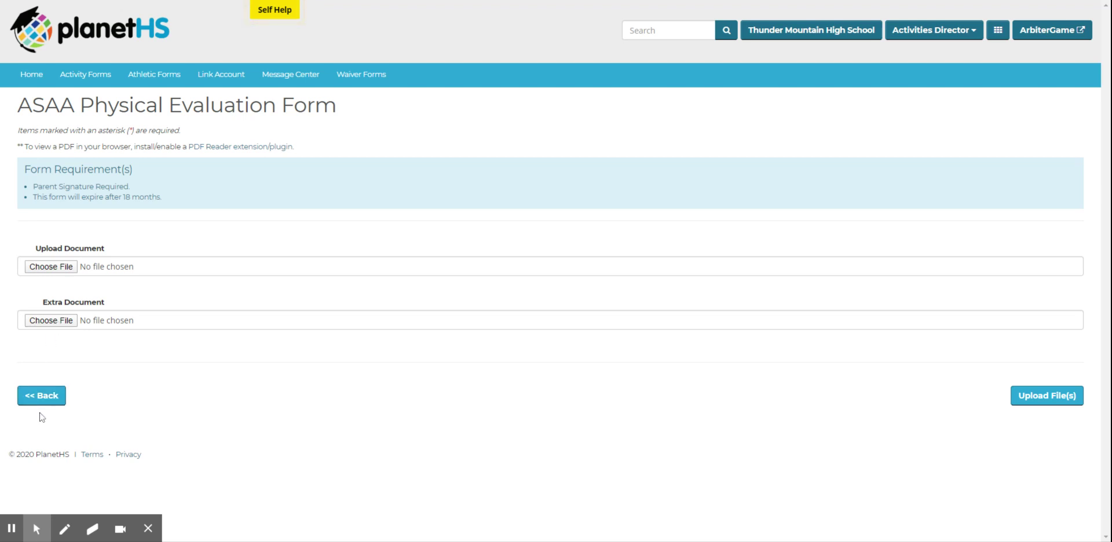
left_click(42, 395)
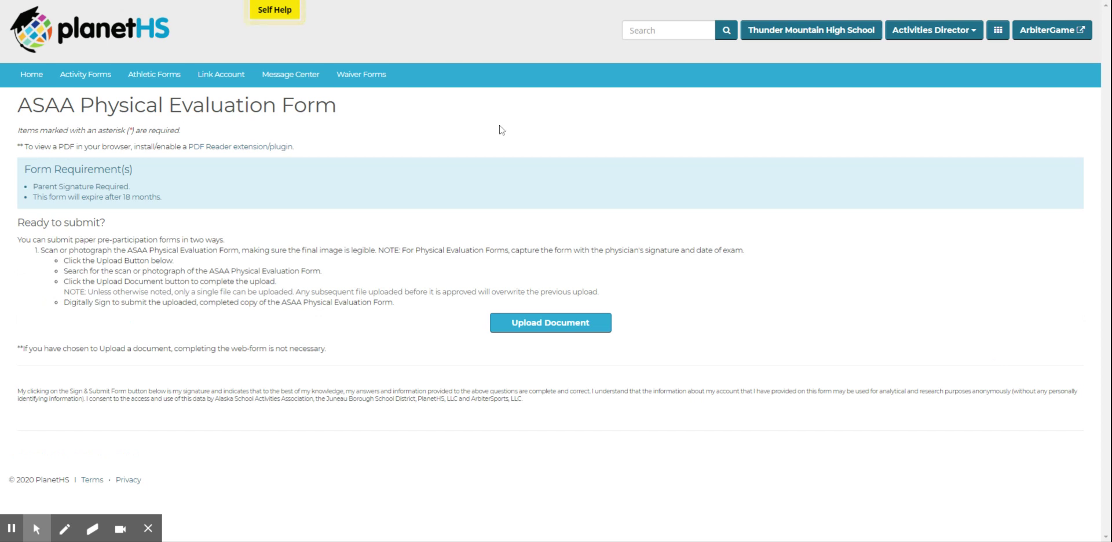
- Bring up the Activity Pre-Participation forms list and mark alternative education program enrollment
left_click(81, 75)
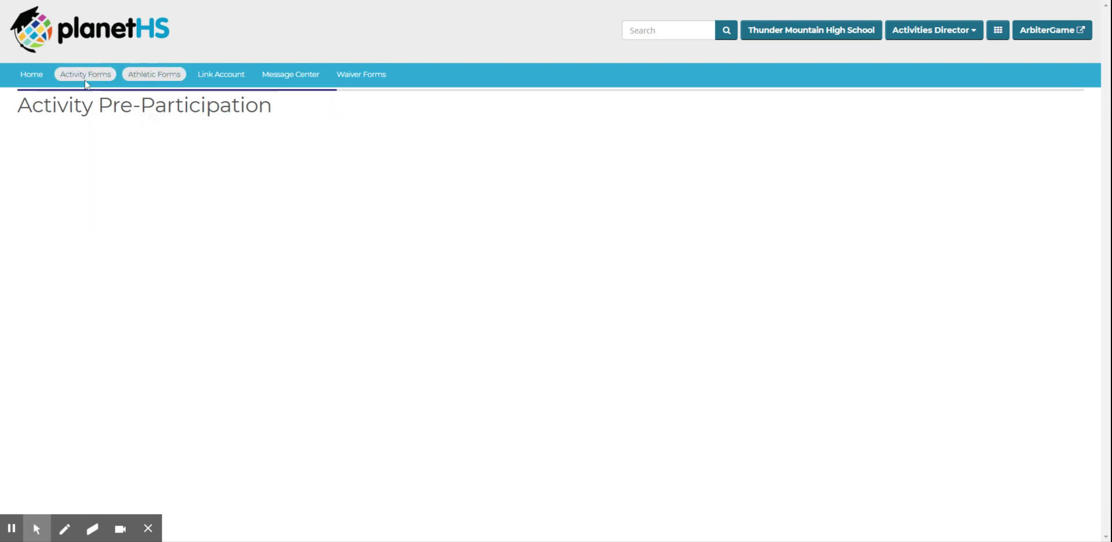
scroll(335, 219, "down", 2)
scroll(336, 218, "down", 1)
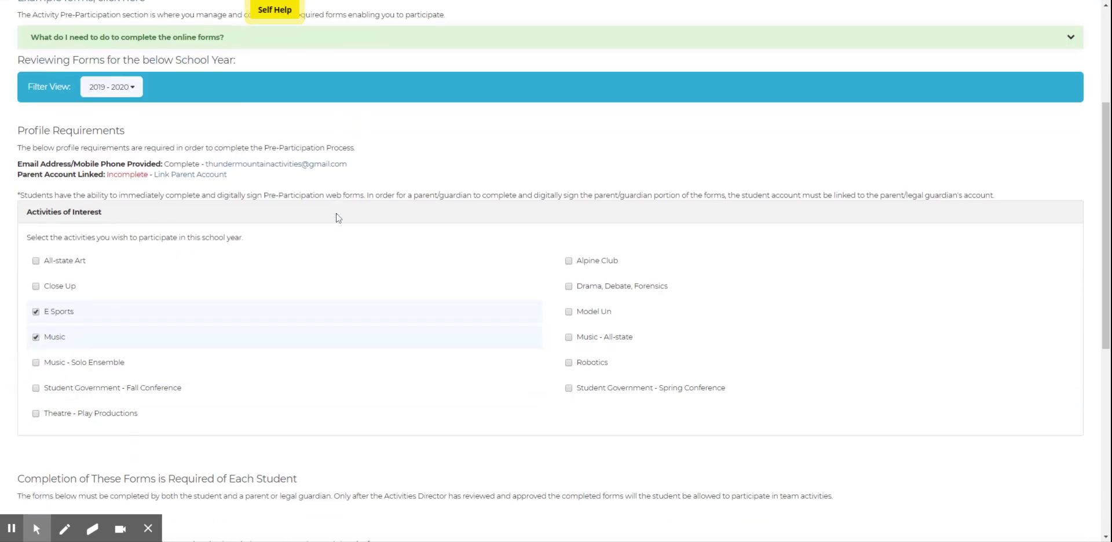
scroll(211, 212, "down", 2)
scroll(211, 214, "down", 2)
scroll(210, 213, "down", 2)
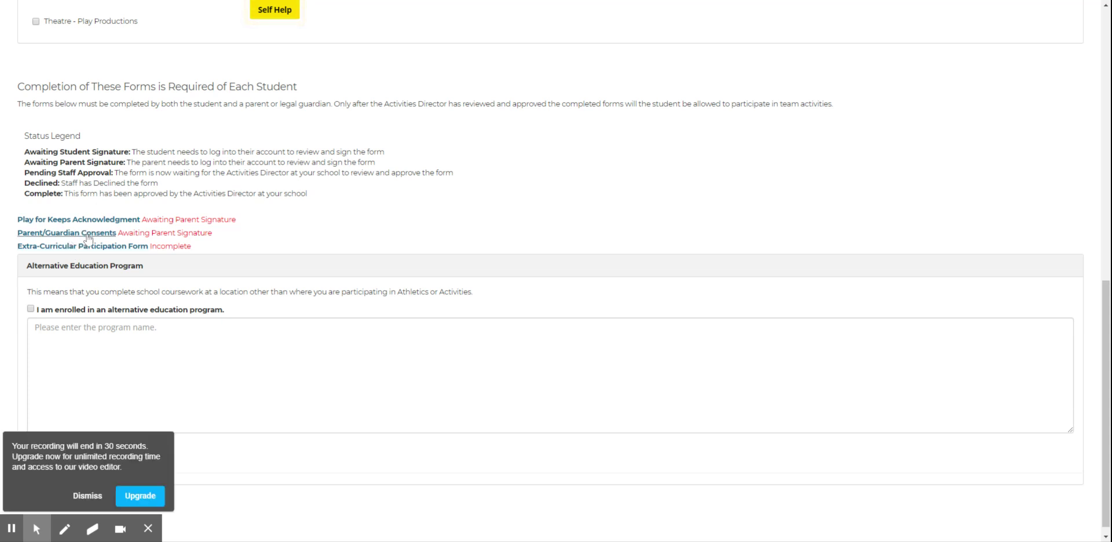
left_click(359, 246)
left_click(31, 310)
left_click(139, 328)
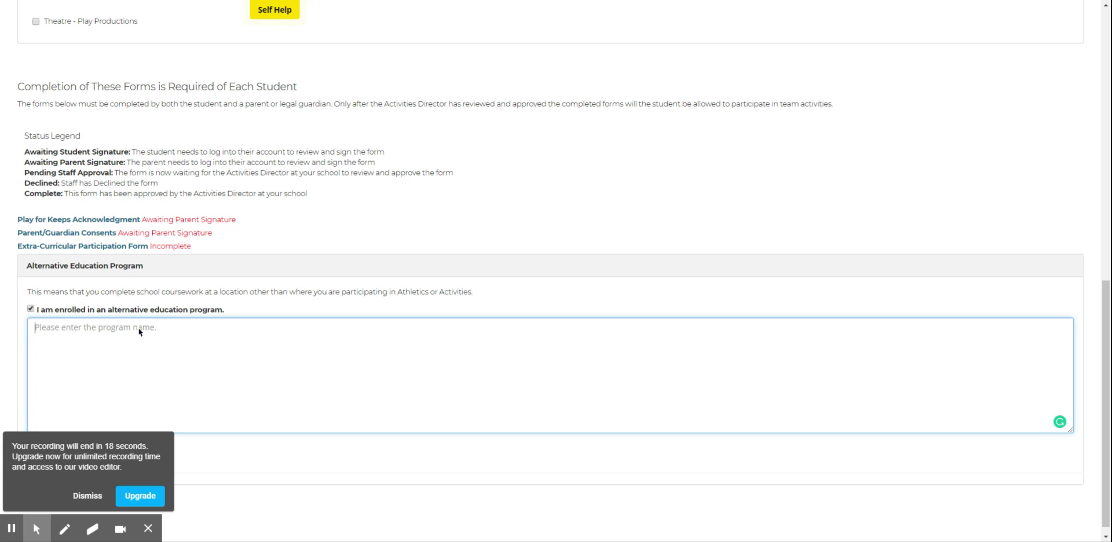
type("Raven or")
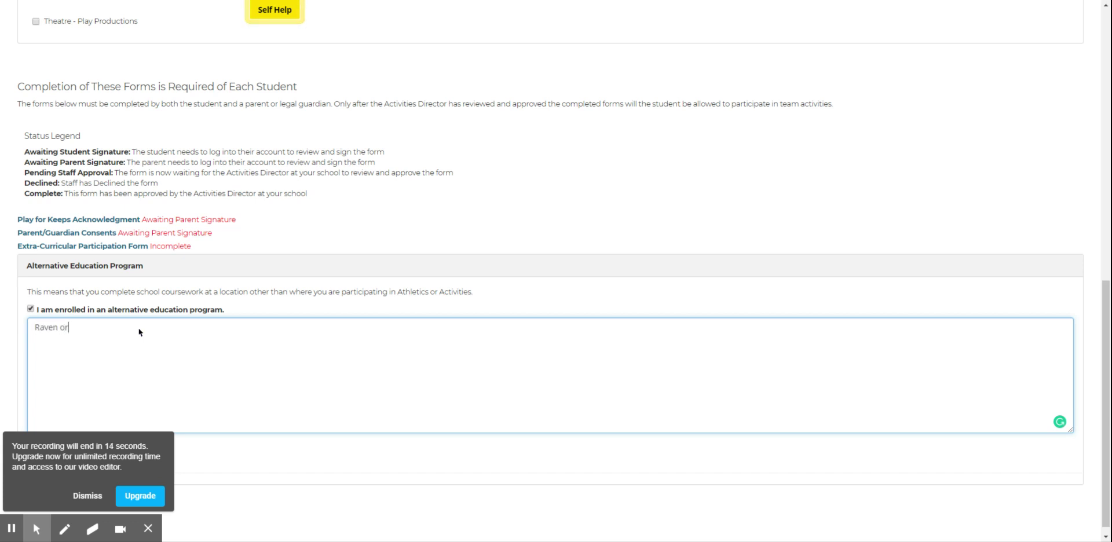
key("BackSpace")
key("BackSpace")
key("BackSpace")
key("BackSpace")
key("BackSpace")
key("BackSpace")
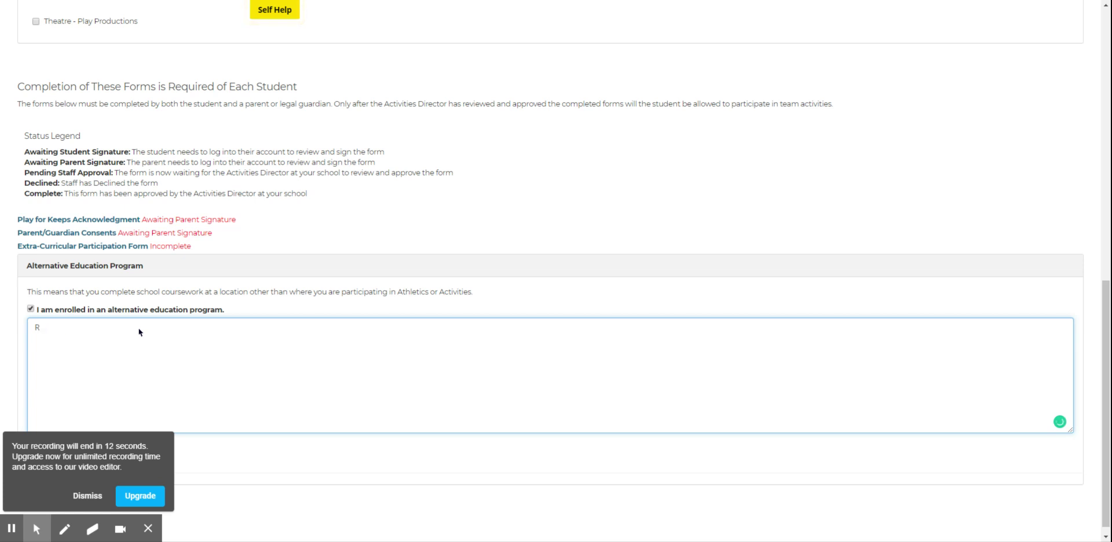
key("BackSpace")
type("I")
type("DEA")
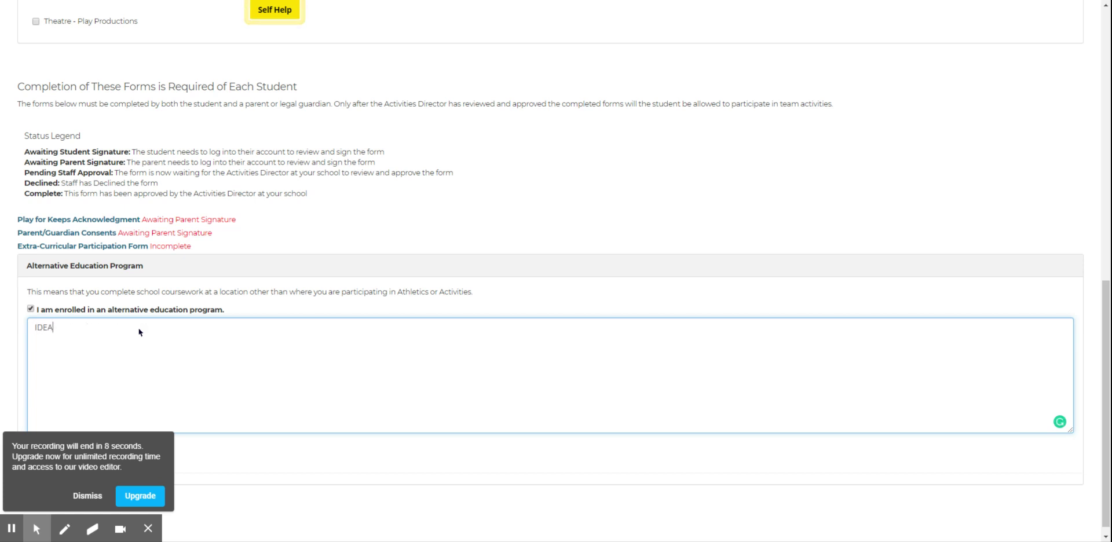
key("BackSpace")
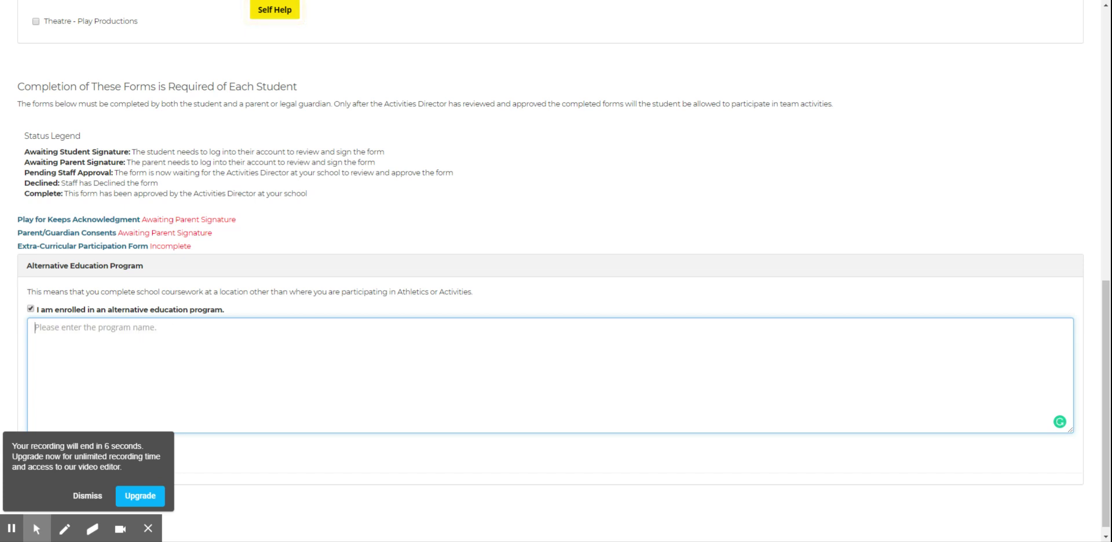
left_click(30, 310)
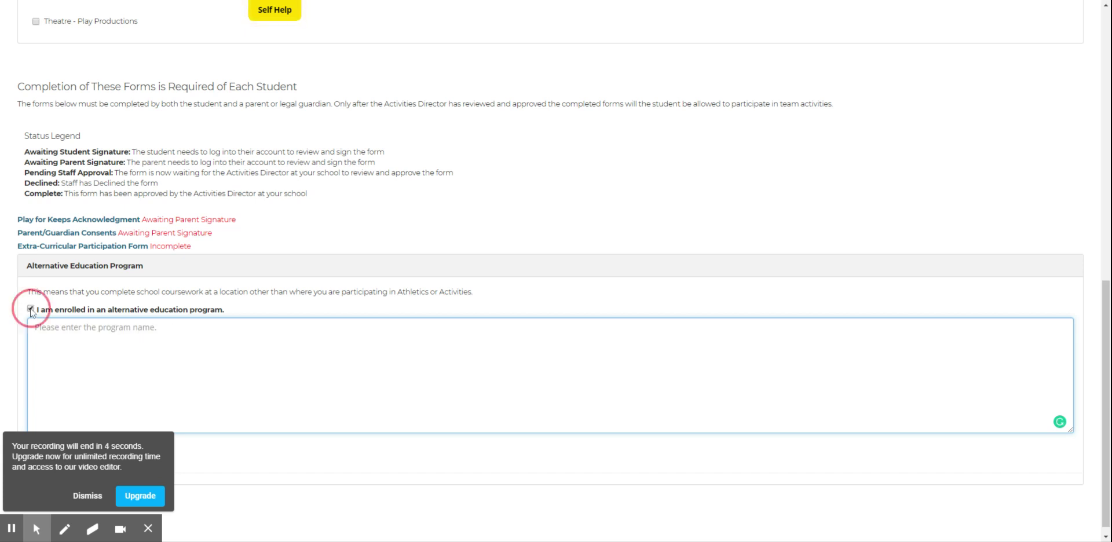
scroll(386, 336, "down", 1)
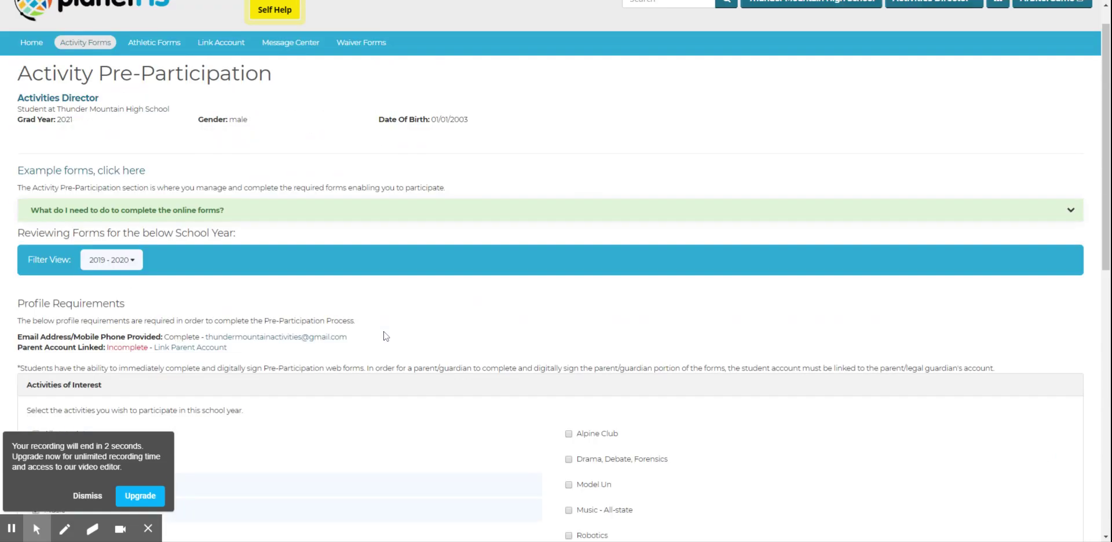